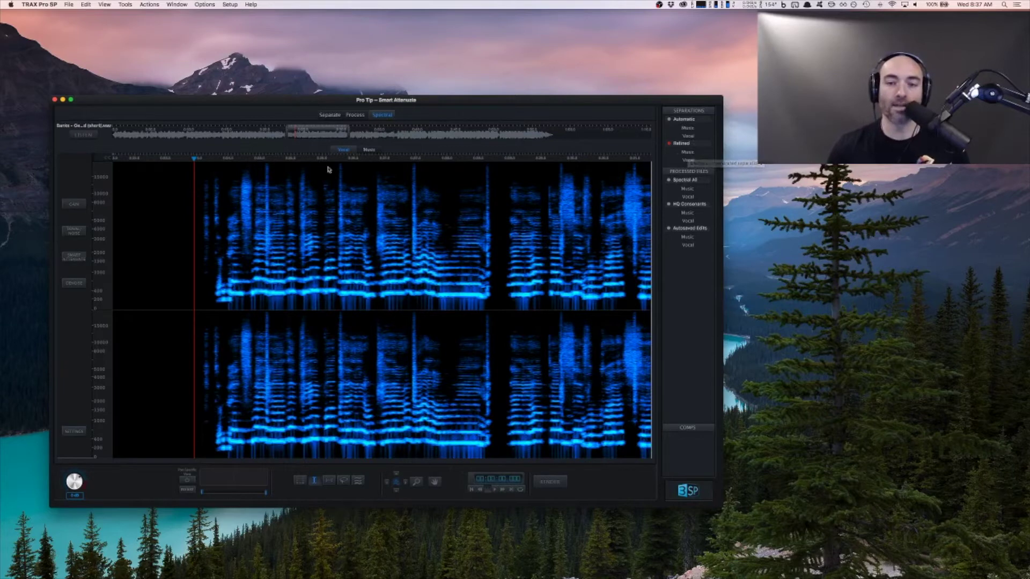
Step: Play the phrase from the original mix and from the separated vocal to compare the drum bleed
click(85, 136)
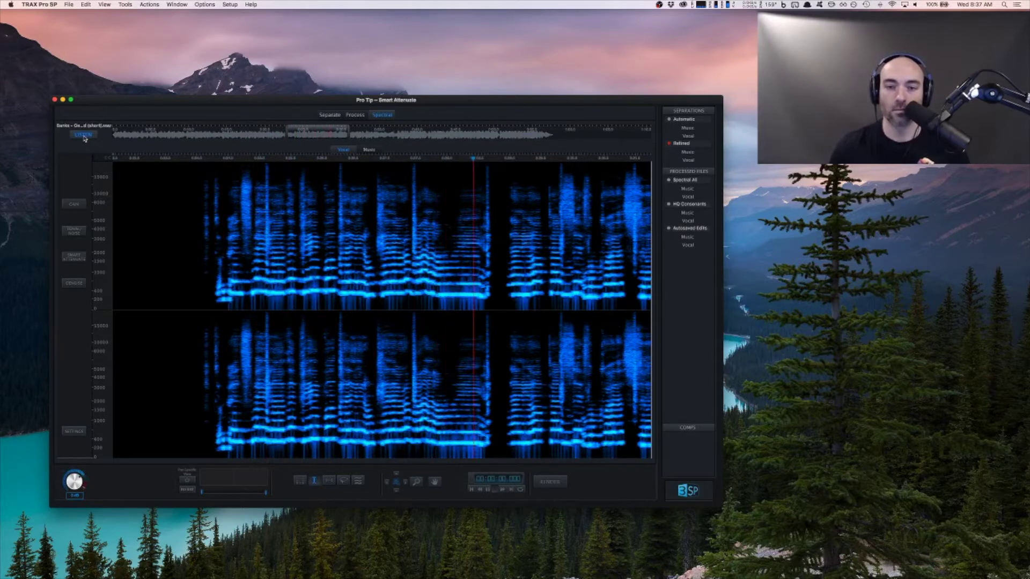
click(84, 137)
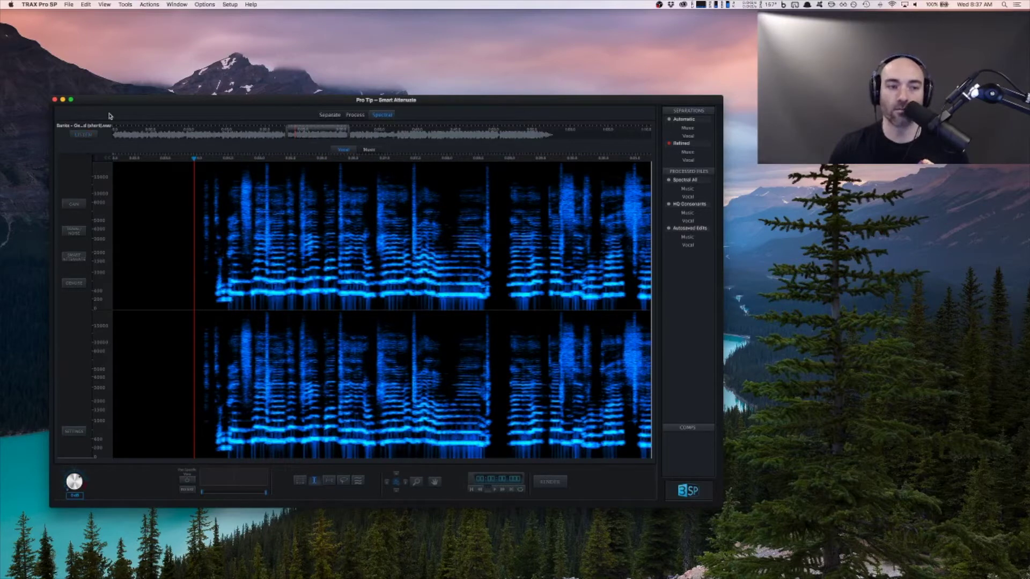
key(space)
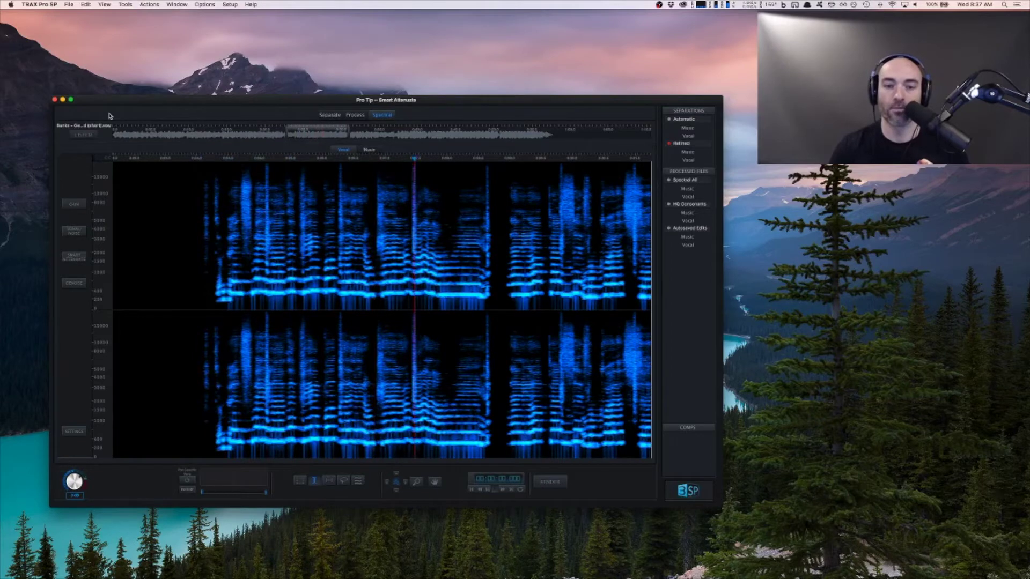
key(space)
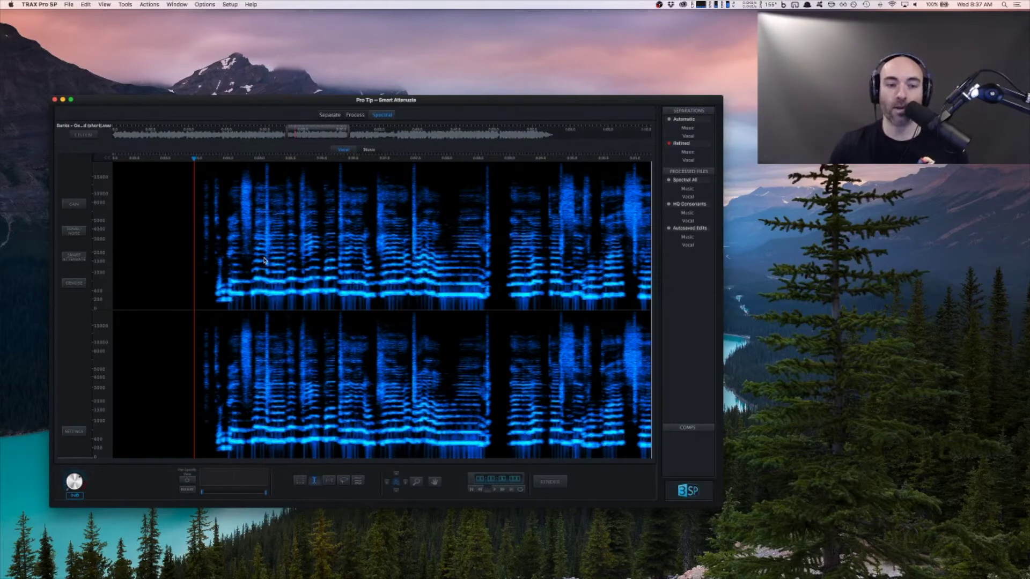
Step: Try removing the first drum hit from the vocal by deleting its narrow time selection, and play back the result
drag(264, 260, 272, 260)
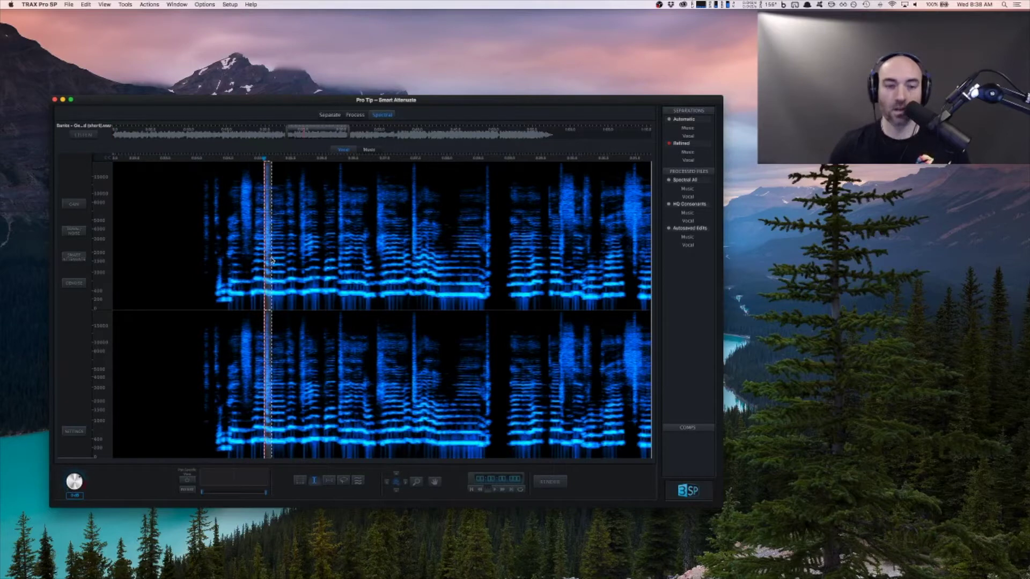
key(super+z)
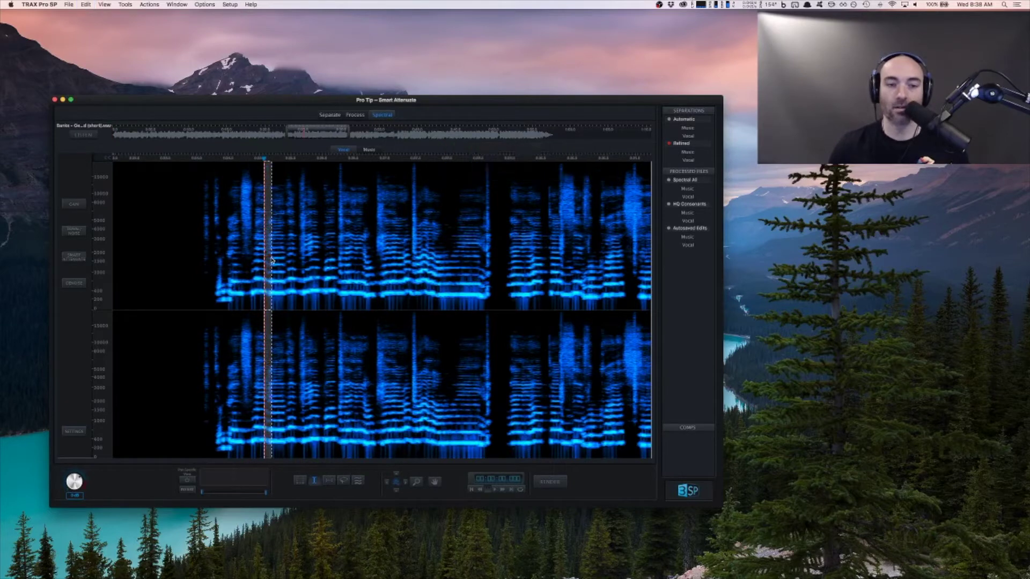
click(198, 245)
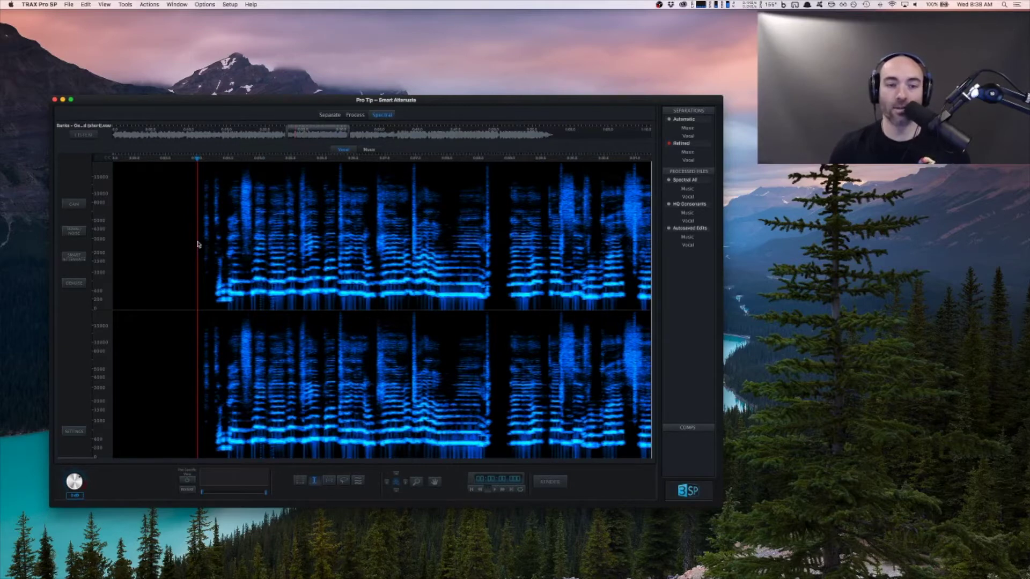
key(space)
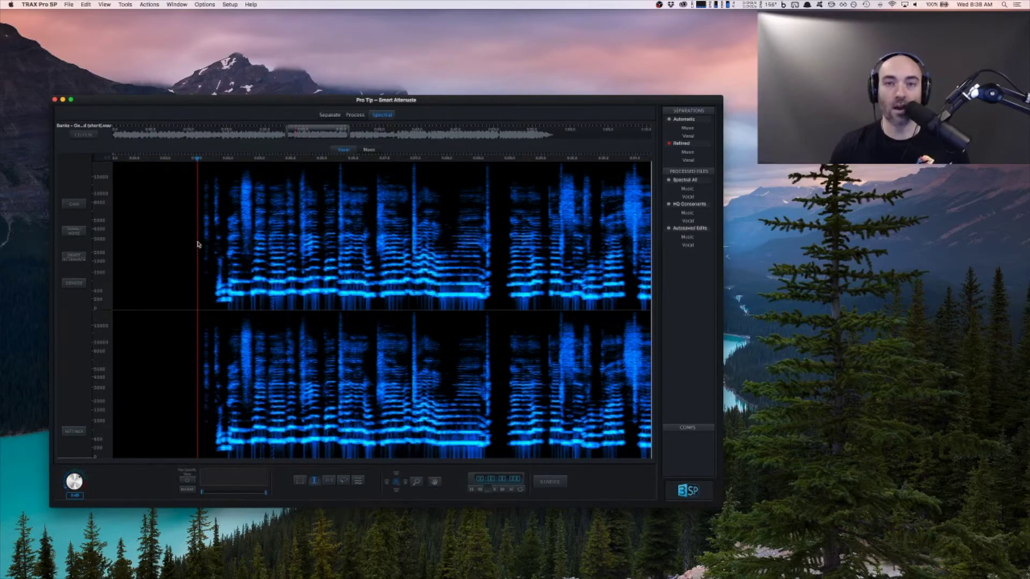
key(super+z)
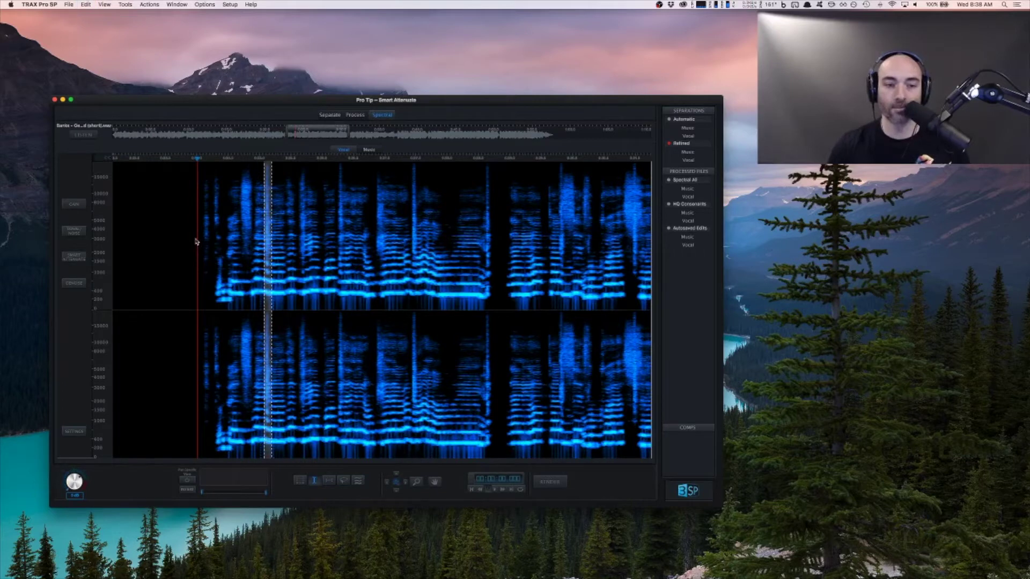
Step: Open the Smart Attenuate settings beside the spectrogram and select the narrow time range of the first drum hit in the vocal
click(70, 258)
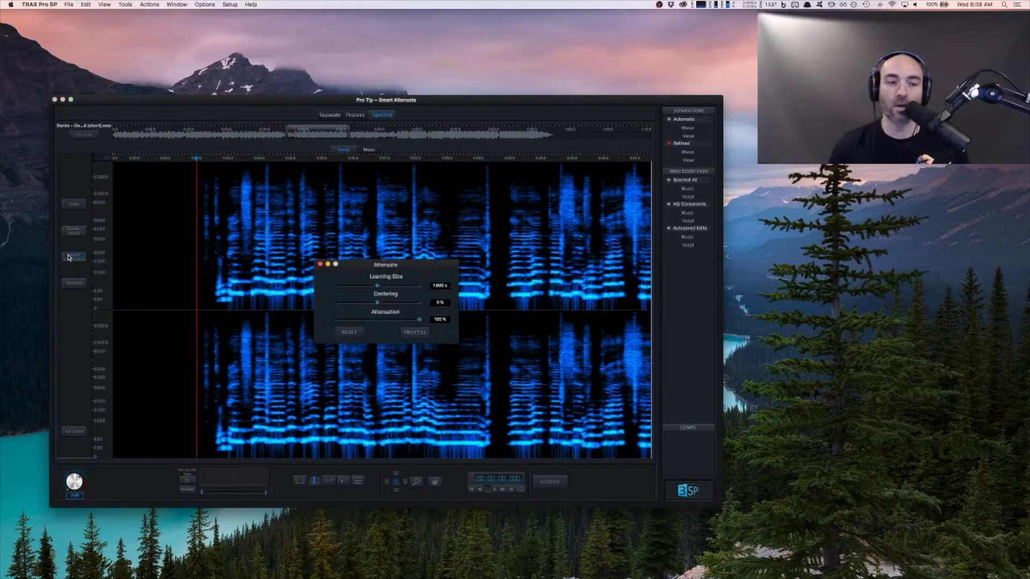
drag(396, 266, 814, 254)
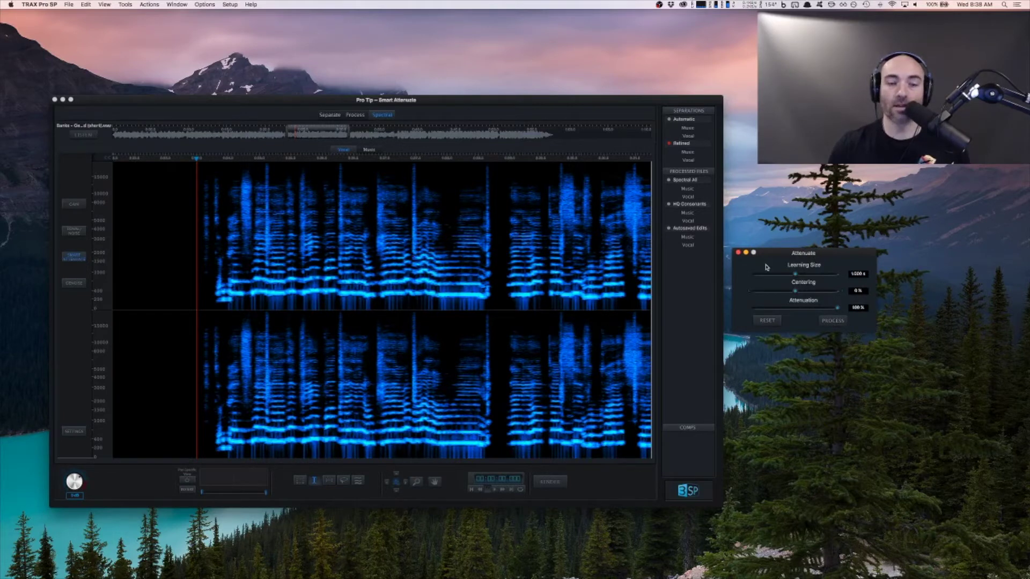
drag(264, 232, 273, 237)
click(251, 233)
scroll(255, 233, up, 1)
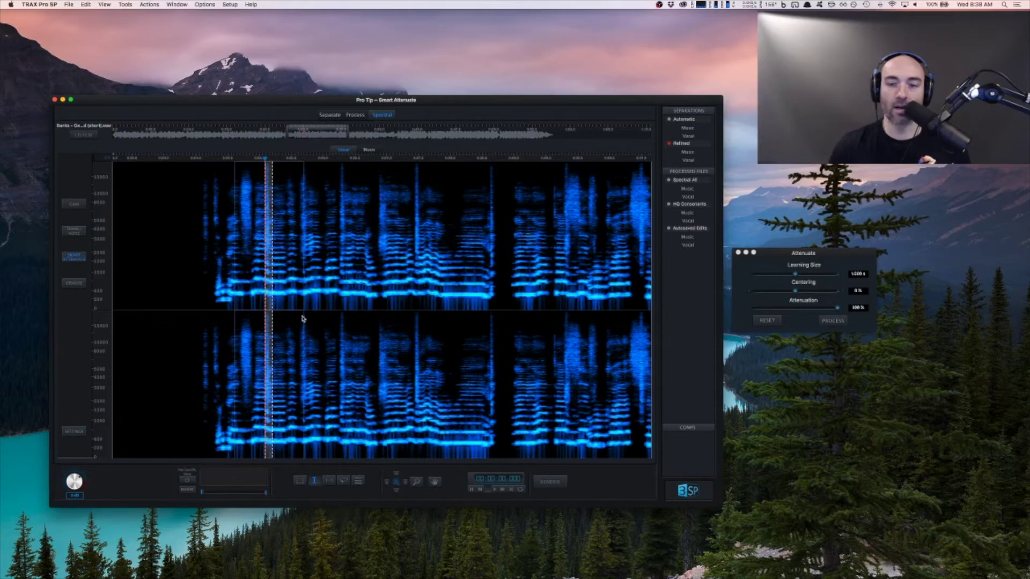
Step: Attenuate the selected drum hit with a learning size of 0.413 s, 15 % centering and 100 % attenuation
click(773, 257)
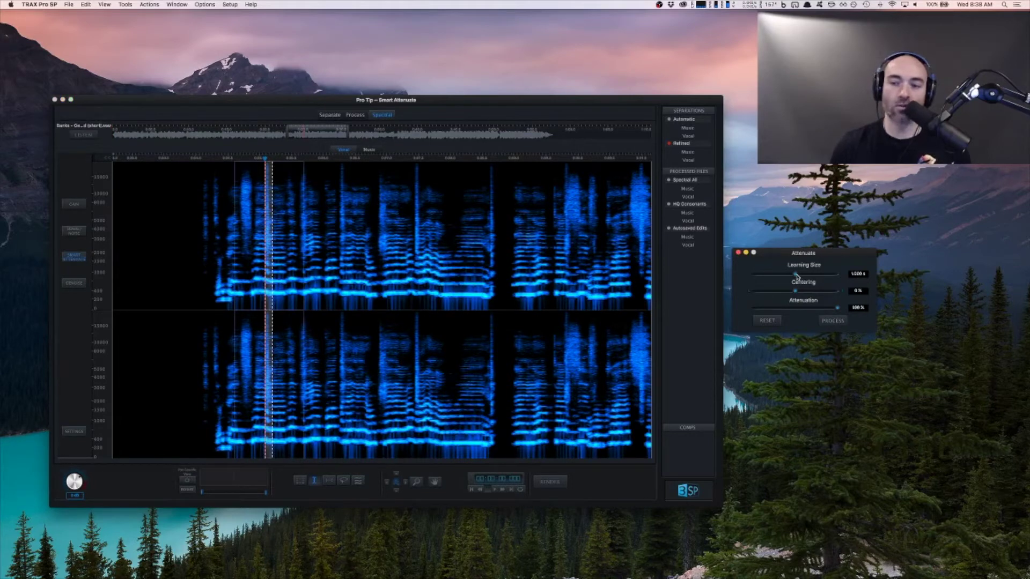
mouse_move(795, 274)
mouse_down()
mouse_move(764, 293)
mouse_move(818, 293)
mouse_move(799, 294)
mouse_up()
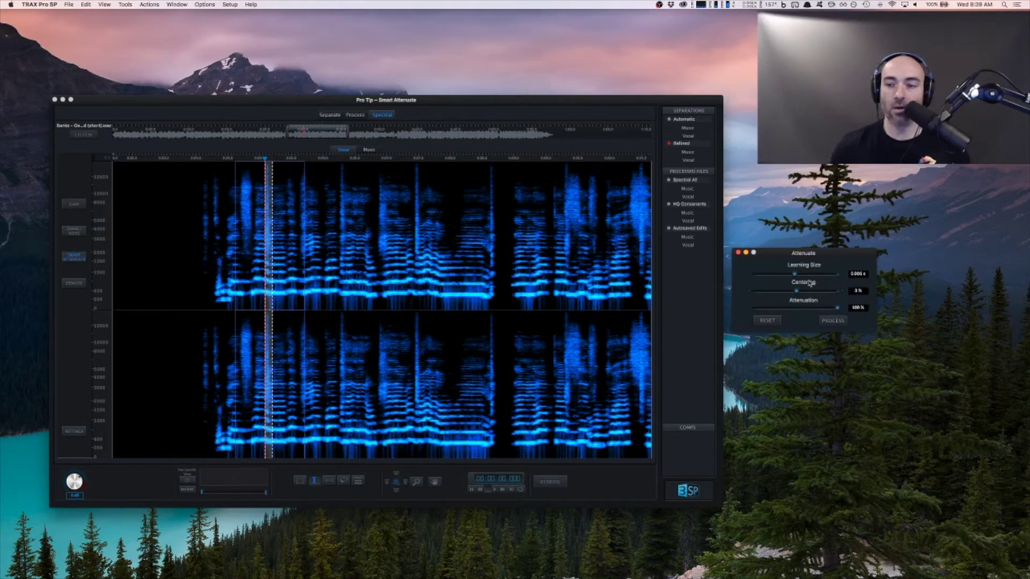
mouse_move(797, 277)
mouse_down()
mouse_move(774, 279)
mouse_move(803, 293)
mouse_move(771, 276)
mouse_move(802, 293)
mouse_up()
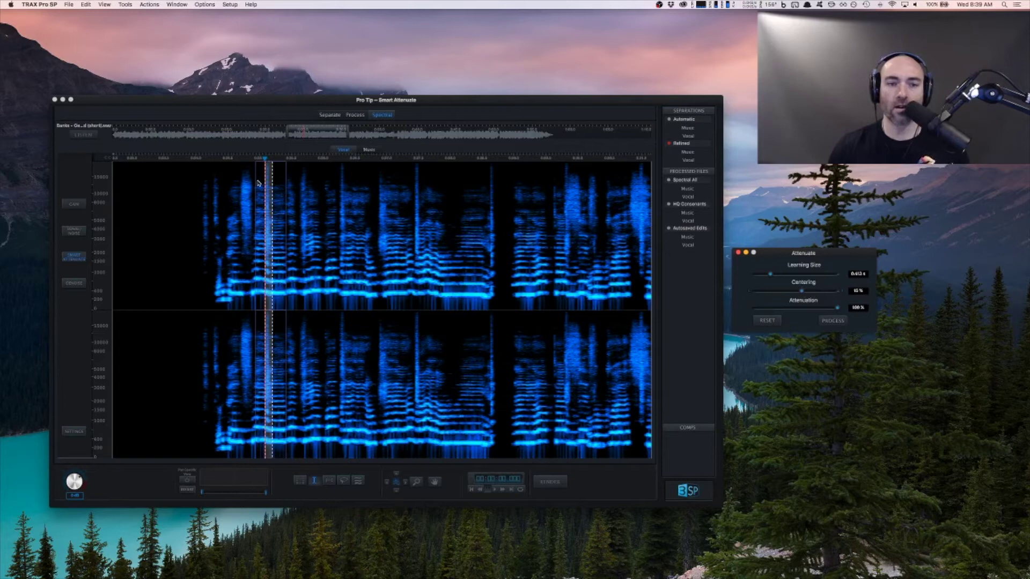
click(831, 321)
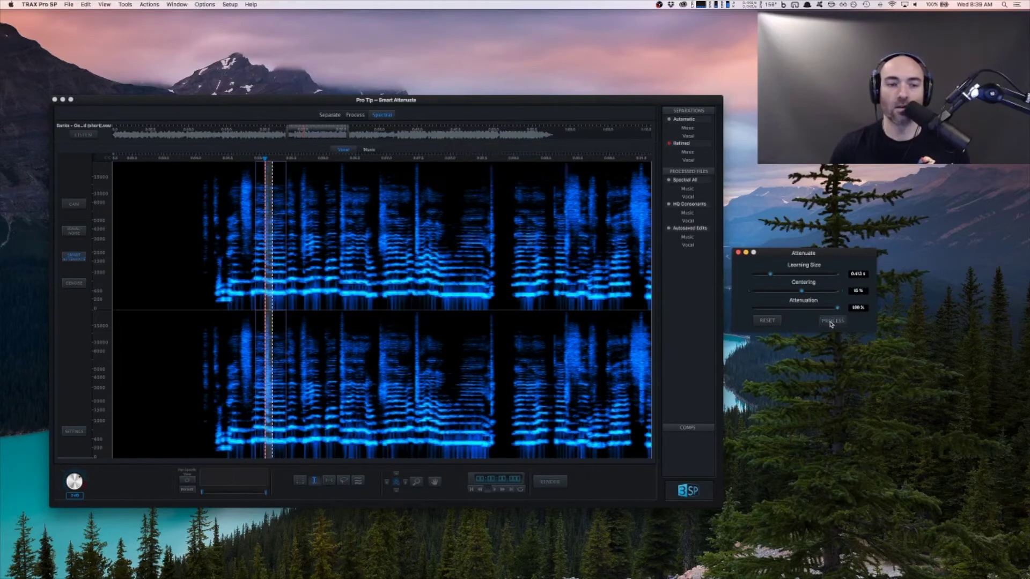
Step: Play back the start of the vocal phrase to check the attenuated drum hit
click(198, 240)
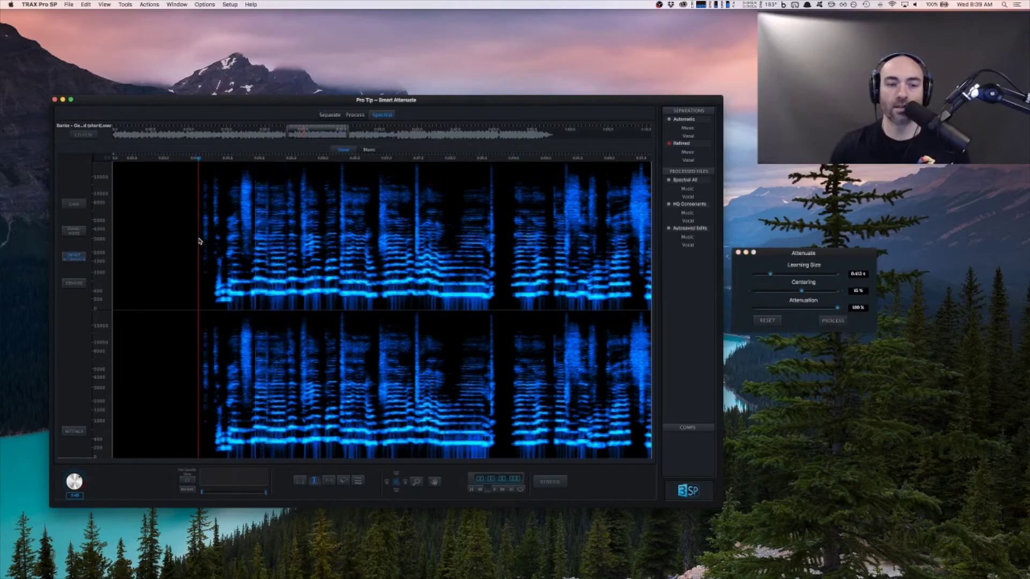
key(space)
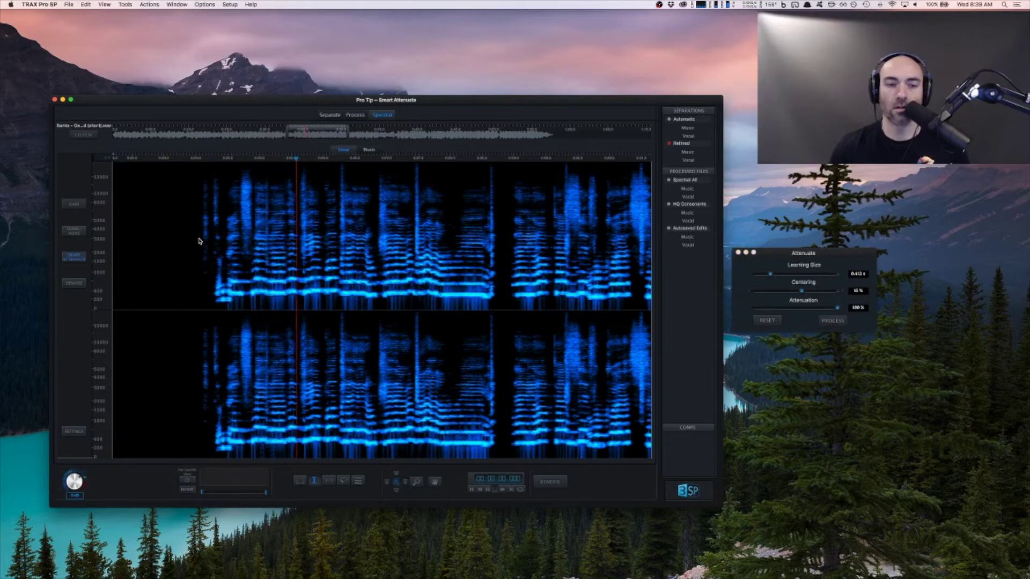
key(space)
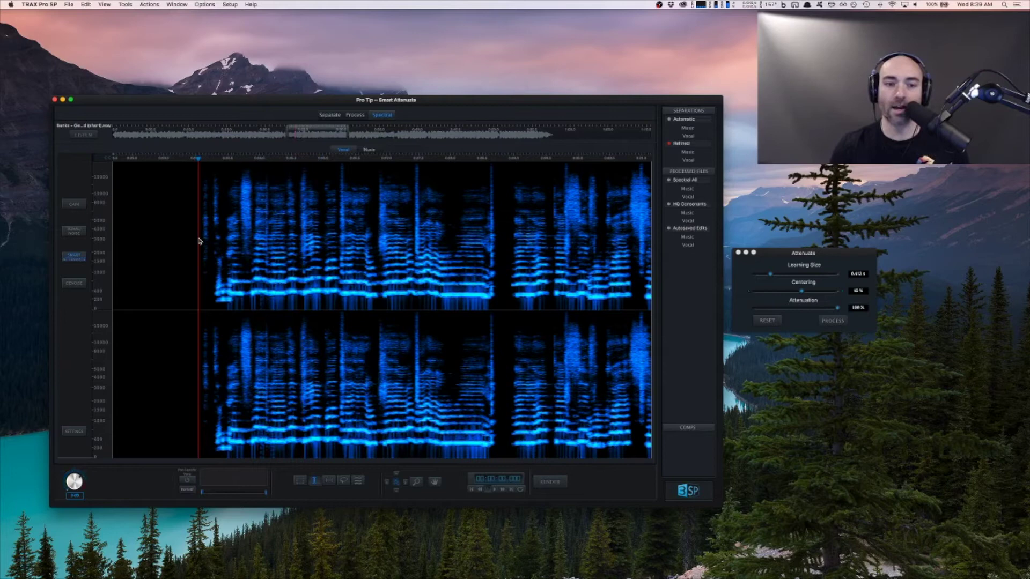
key(space)
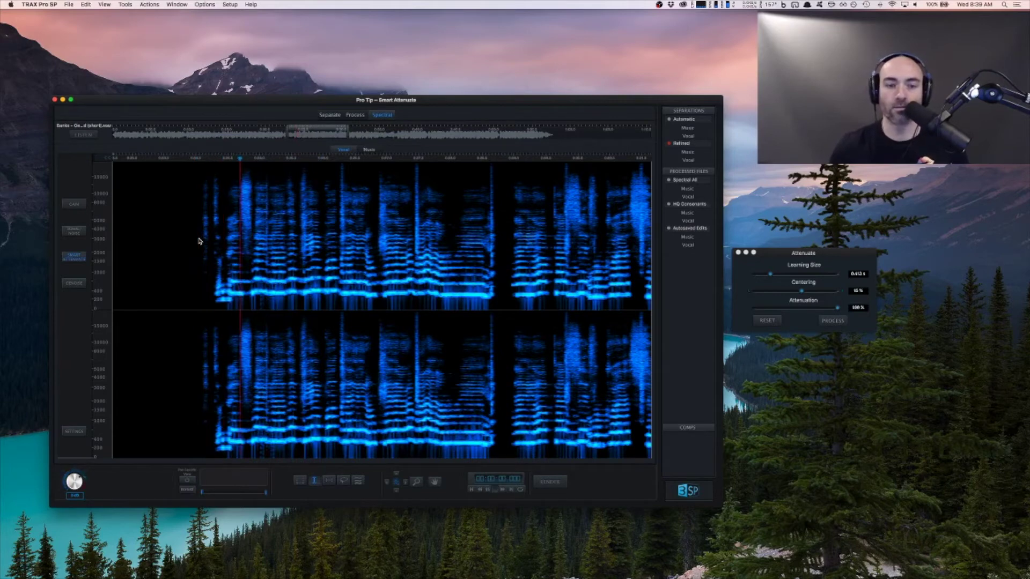
key(space)
key(space)
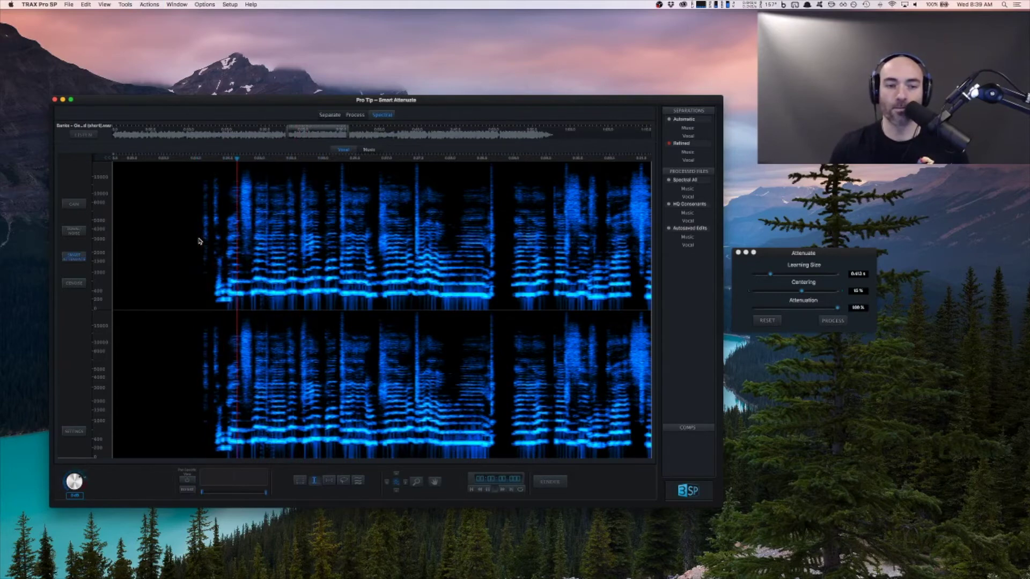
key(space)
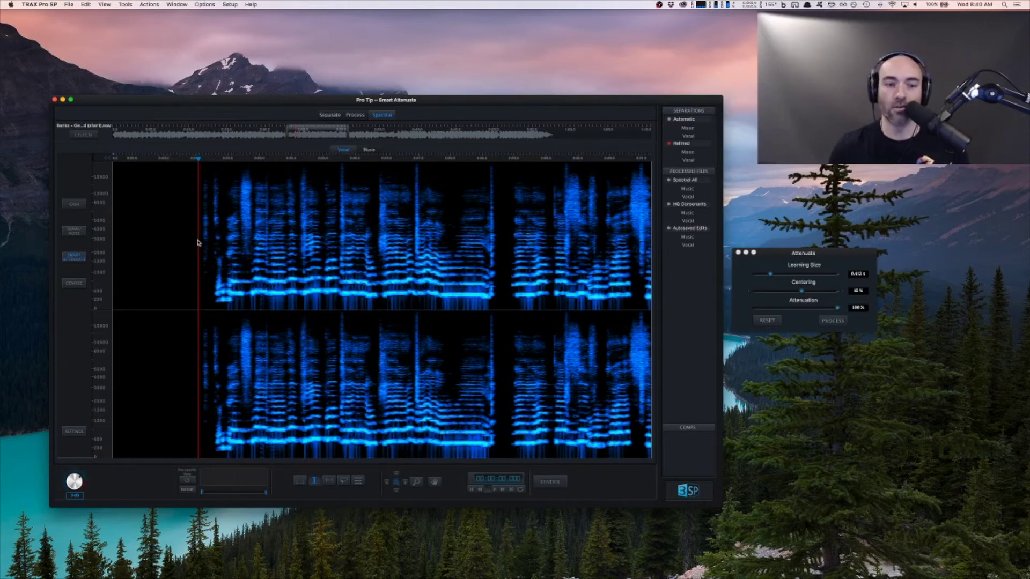
Step: Attenuate the next prominent drum hit in the vocal phrase with a learning size of 0.445 s and 100 % centering
click(339, 249)
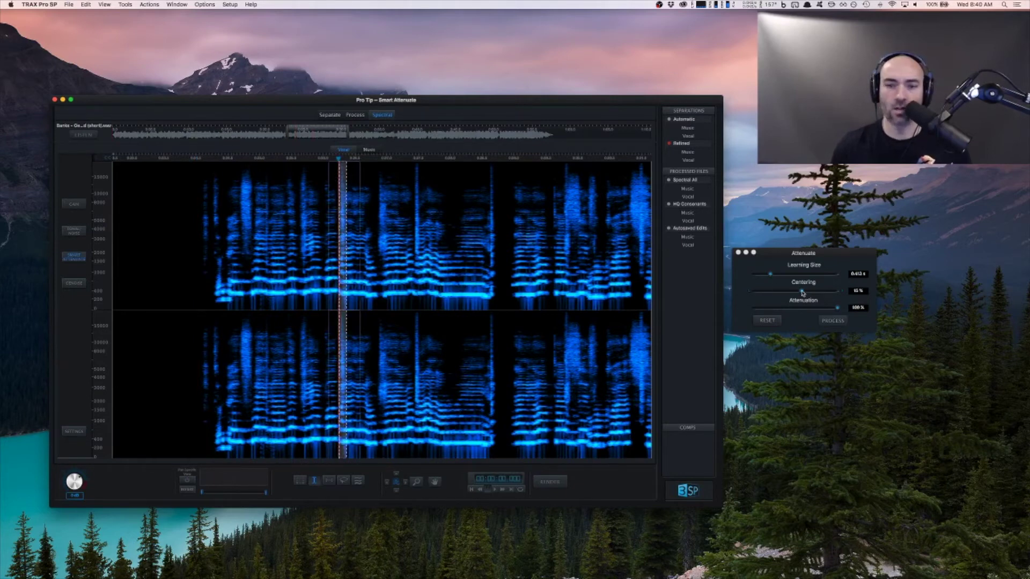
drag(803, 293, 842, 292)
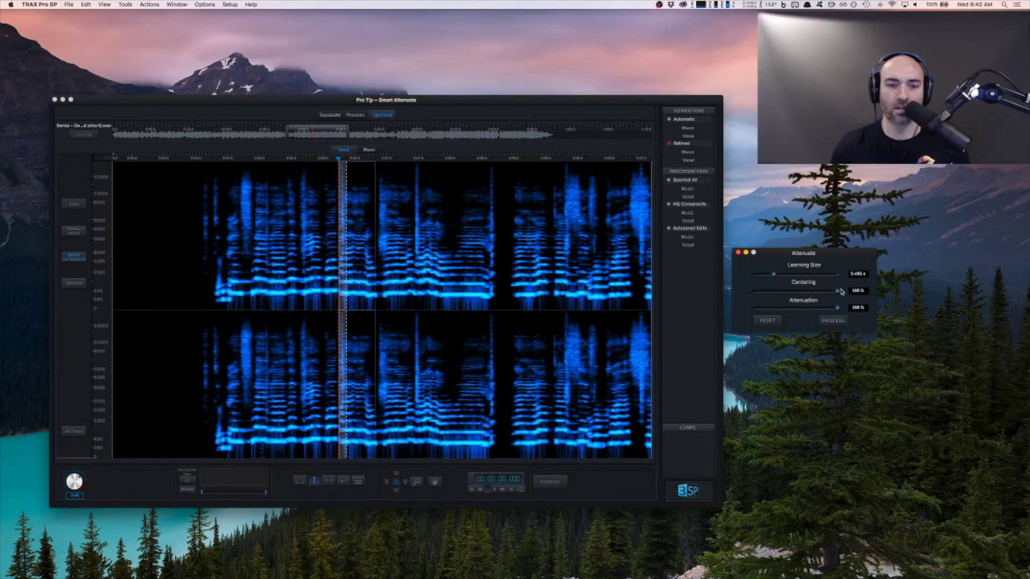
drag(774, 275, 773, 276)
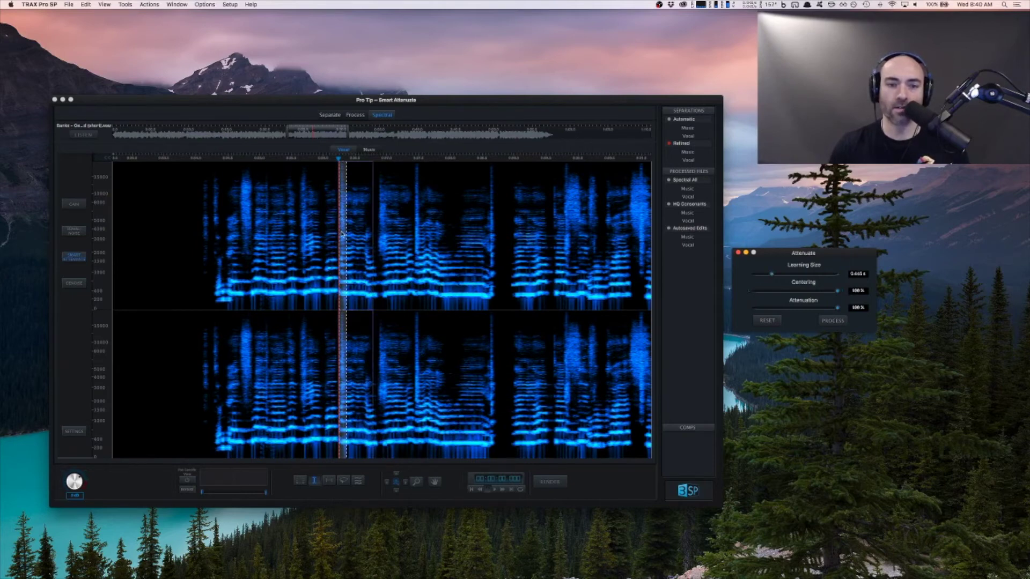
click(833, 322)
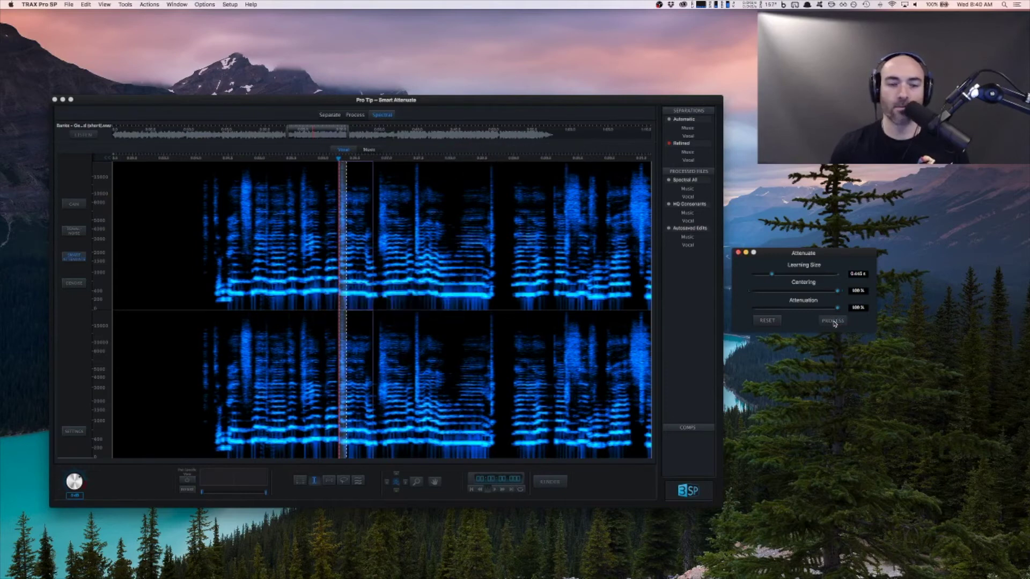
click(392, 248)
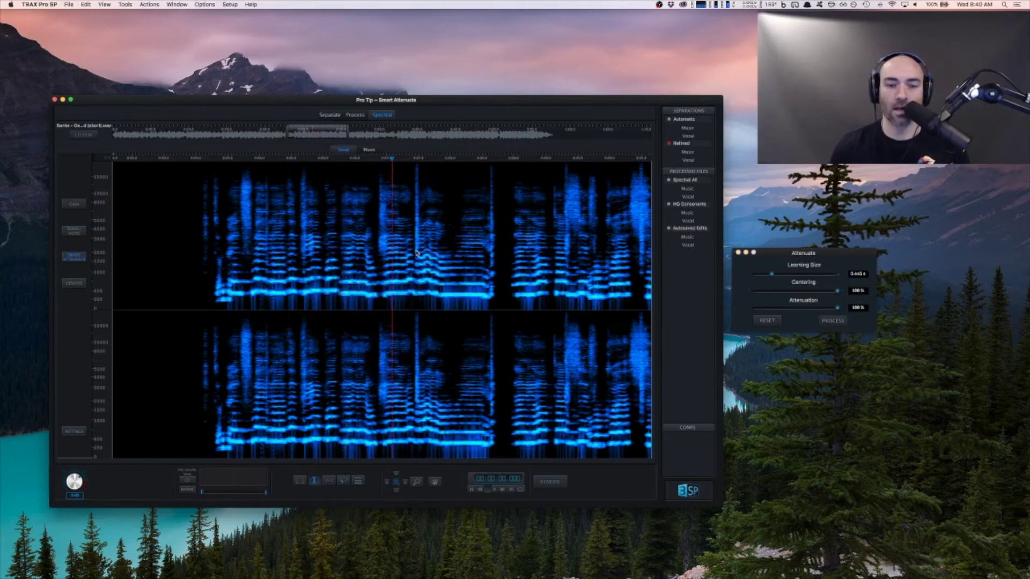
Step: Select the drum hit before the phrase's last sustained note and attenuate it with the same settings
drag(415, 254, 420, 252)
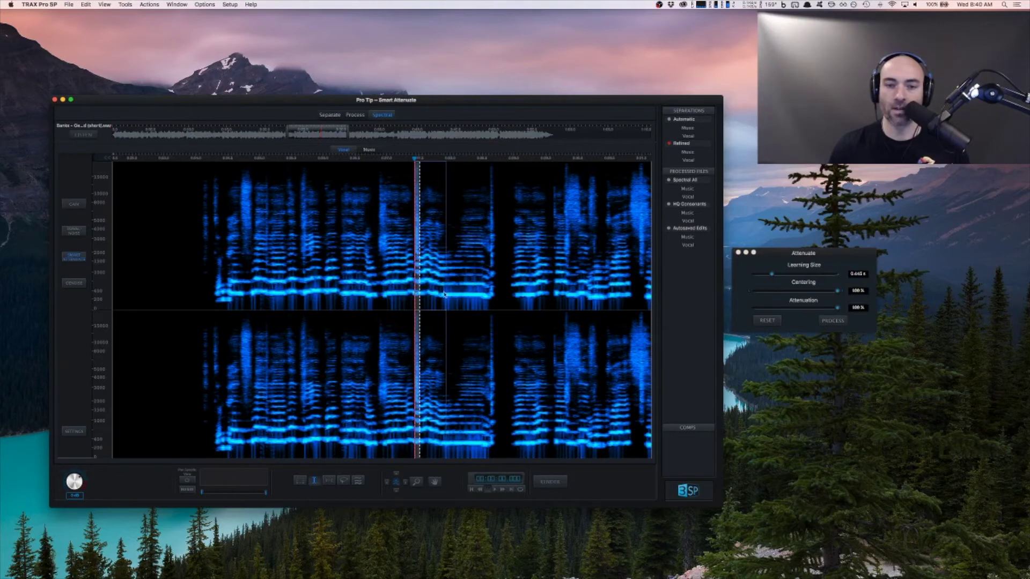
click(832, 321)
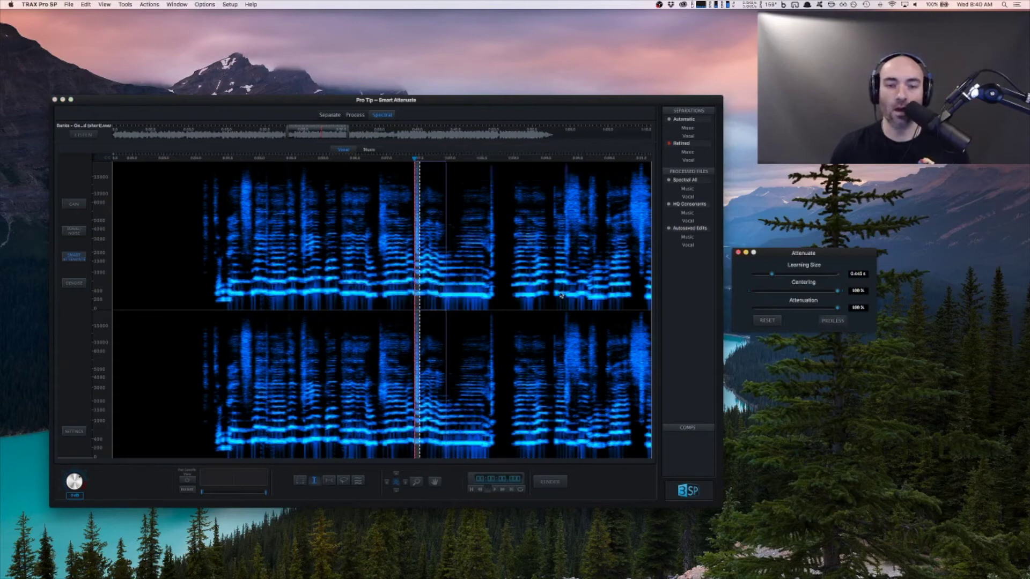
click(470, 253)
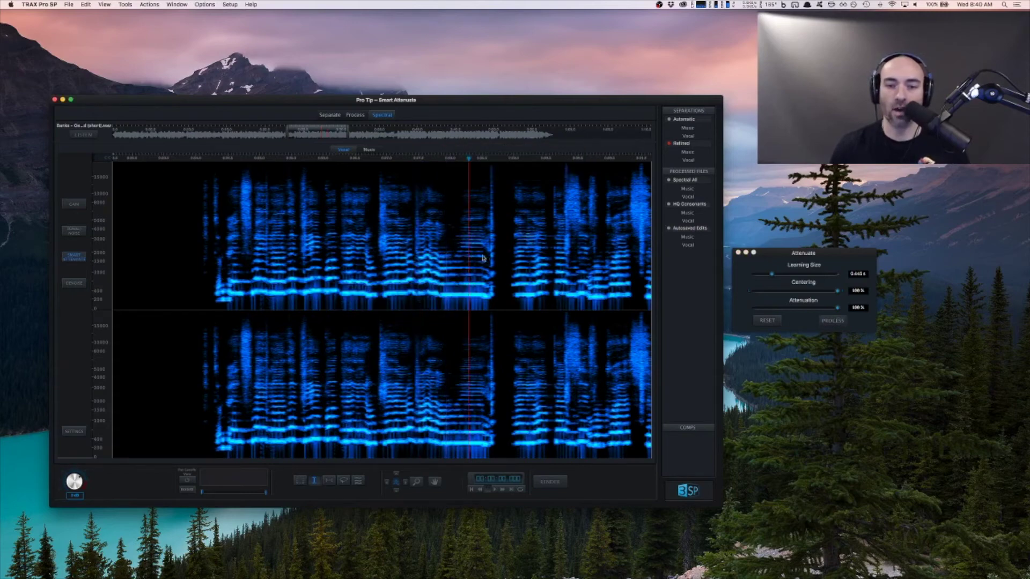
Step: Attenuate the drum hit at the end of the first vocal phrase and close the attenuation settings
click(453, 257)
key(space)
key(space)
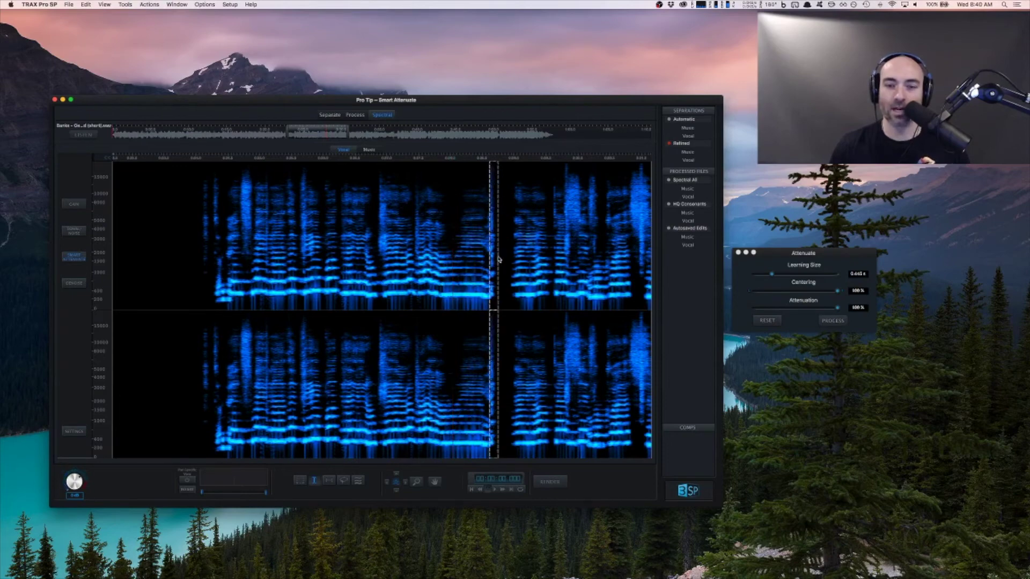
click(468, 259)
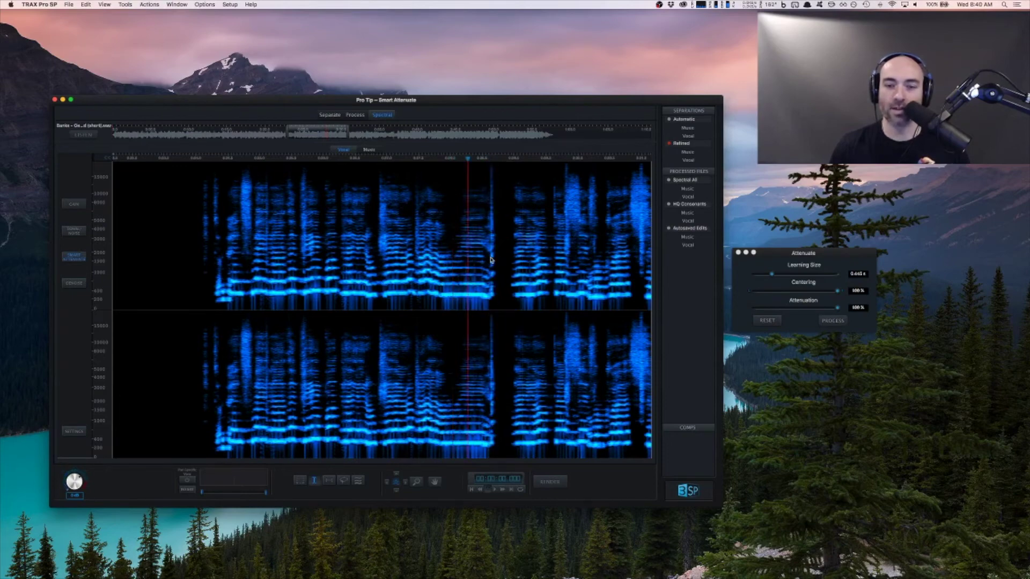
click(738, 253)
click(456, 247)
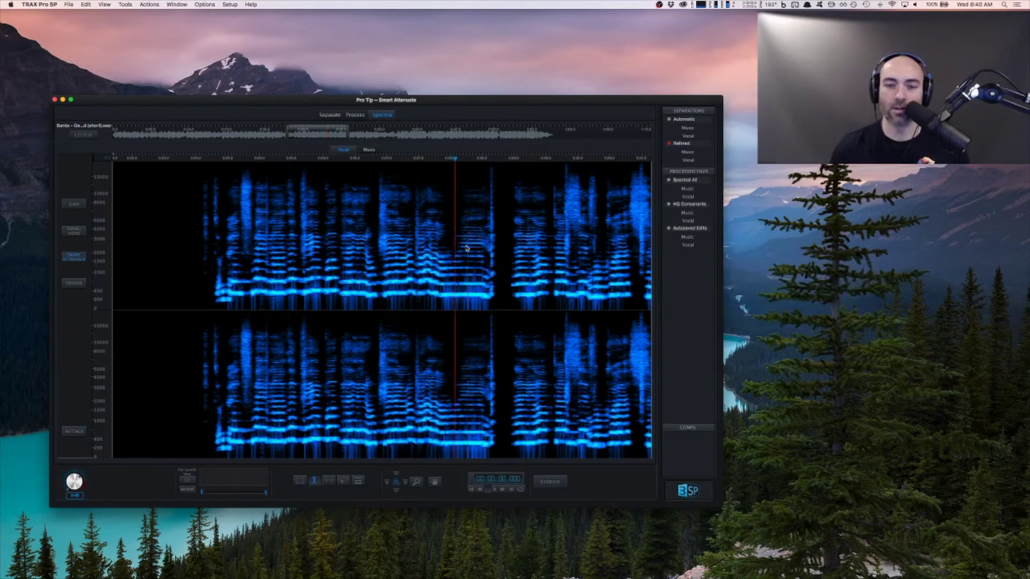
click(489, 258)
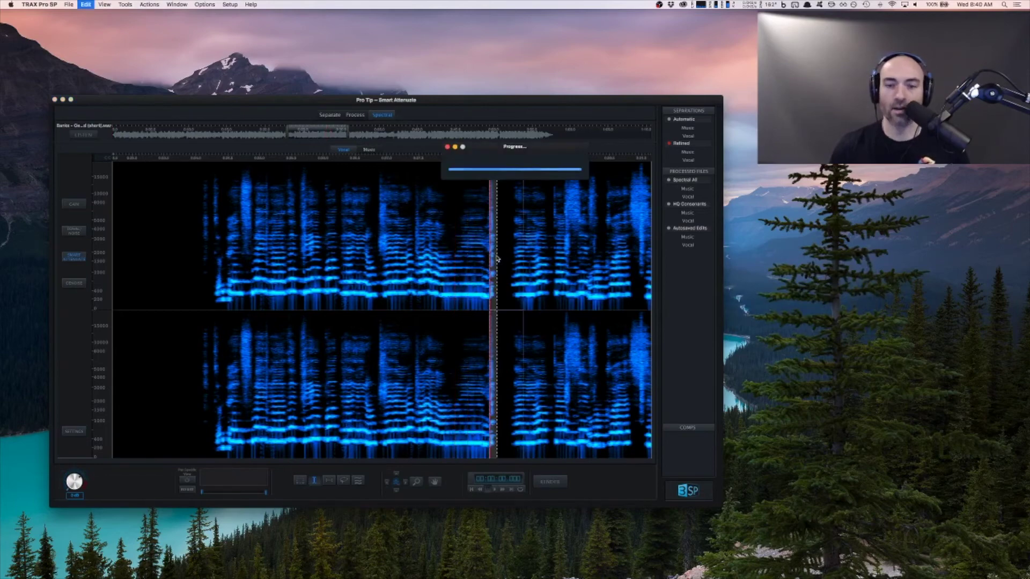
Step: Play the cleaned vocal phrase from just before its start
click(195, 252)
key(space)
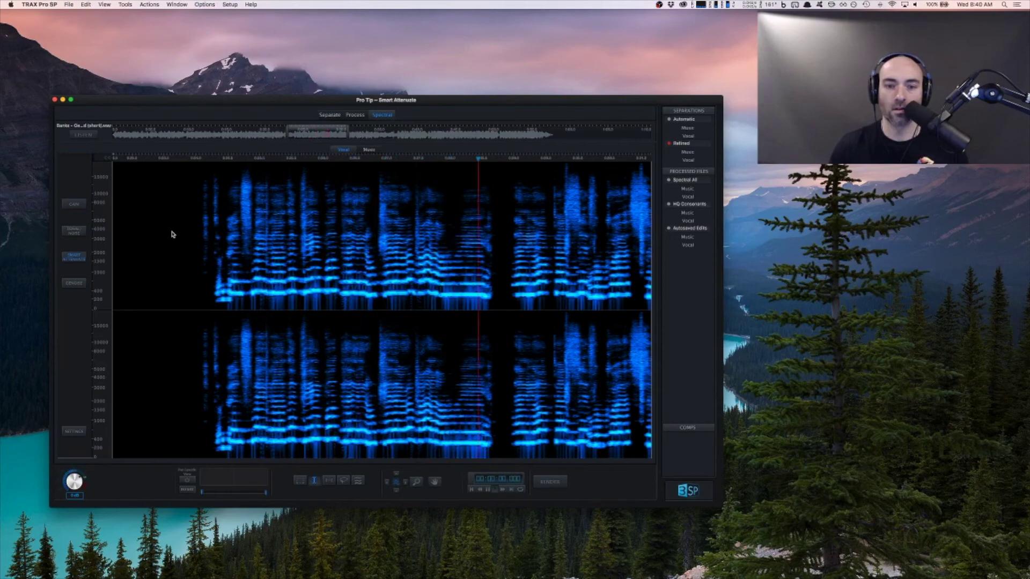
Step: Undo the drum-hit attenuations across the first vocal phrase and play the uncleaned phrase for comparison
key(space)
key(super+z)
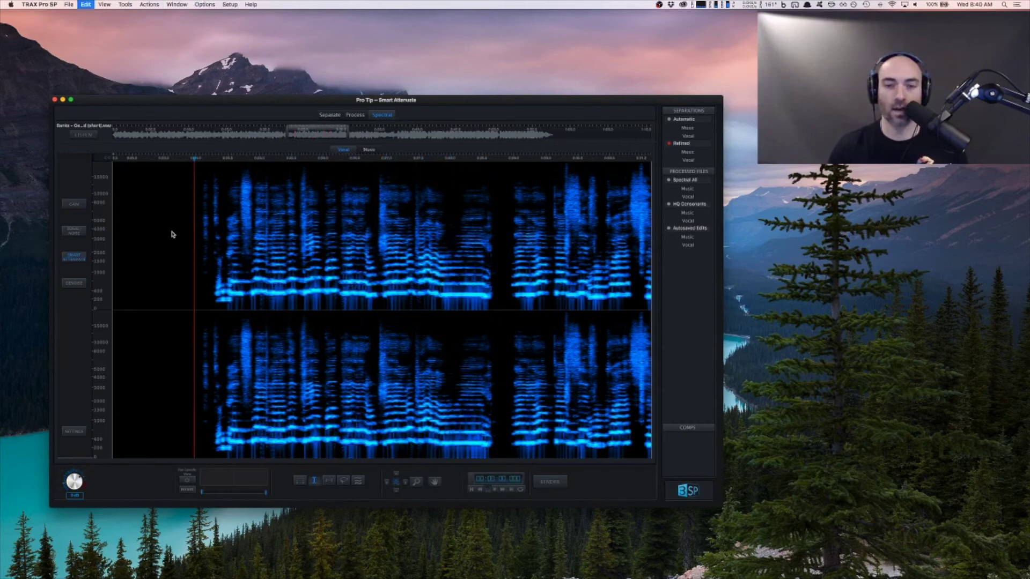
key(super+z)
key(super+z)
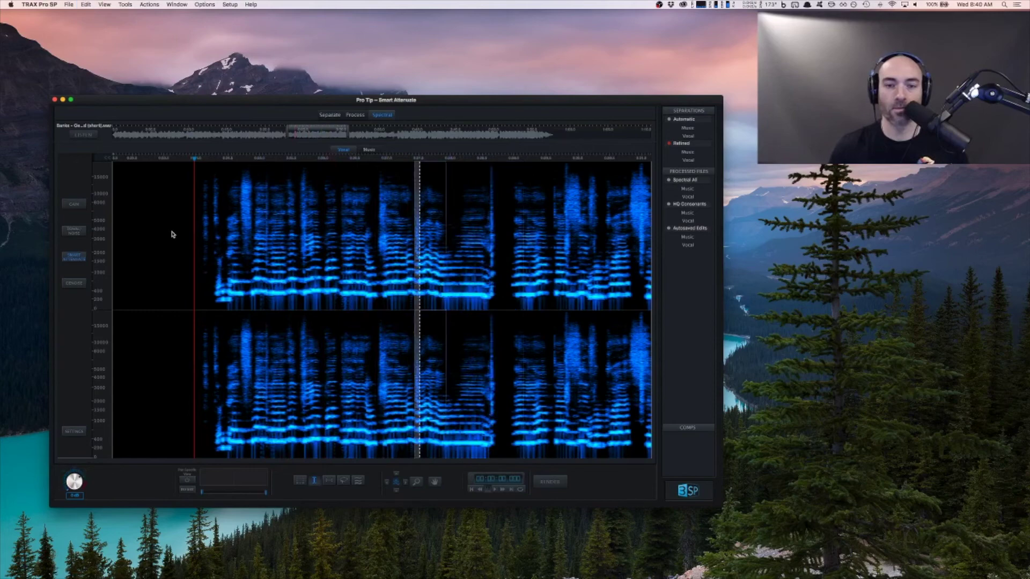
key(super+z)
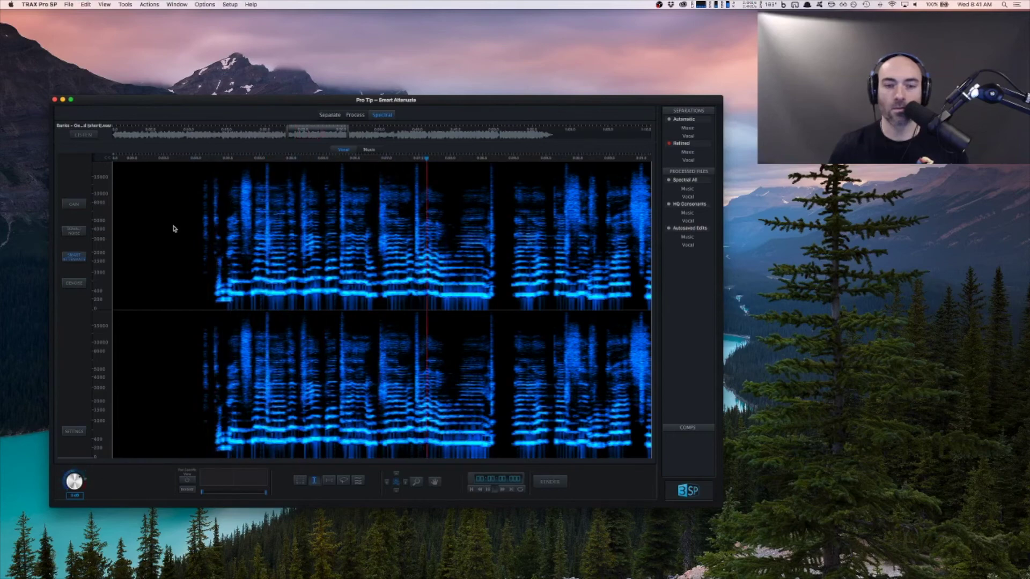
key(space)
Step: Redo all the undone drum-hit attenuations through the end of the first vocal phrase
key(super+z)
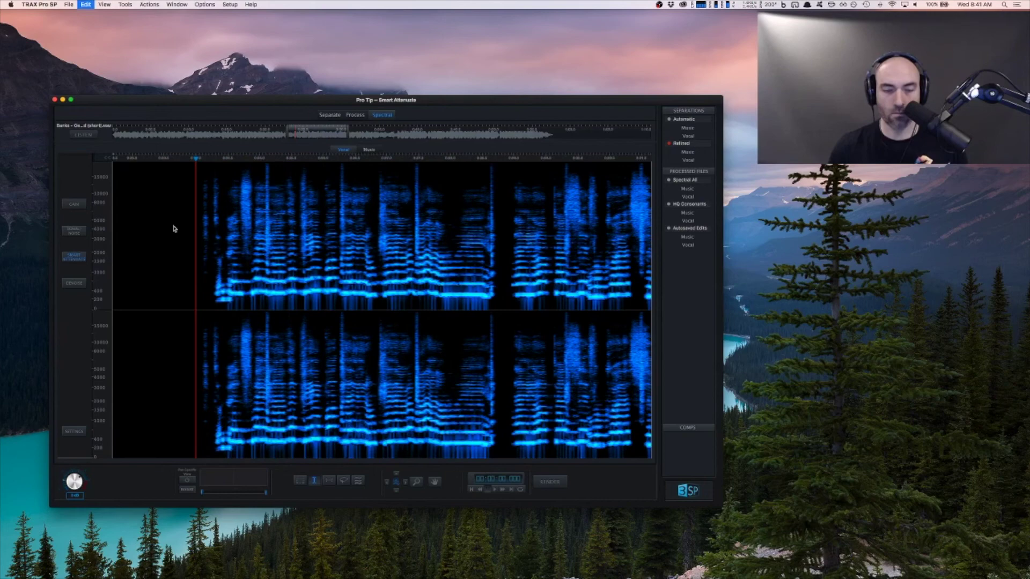
key(super+shift+z)
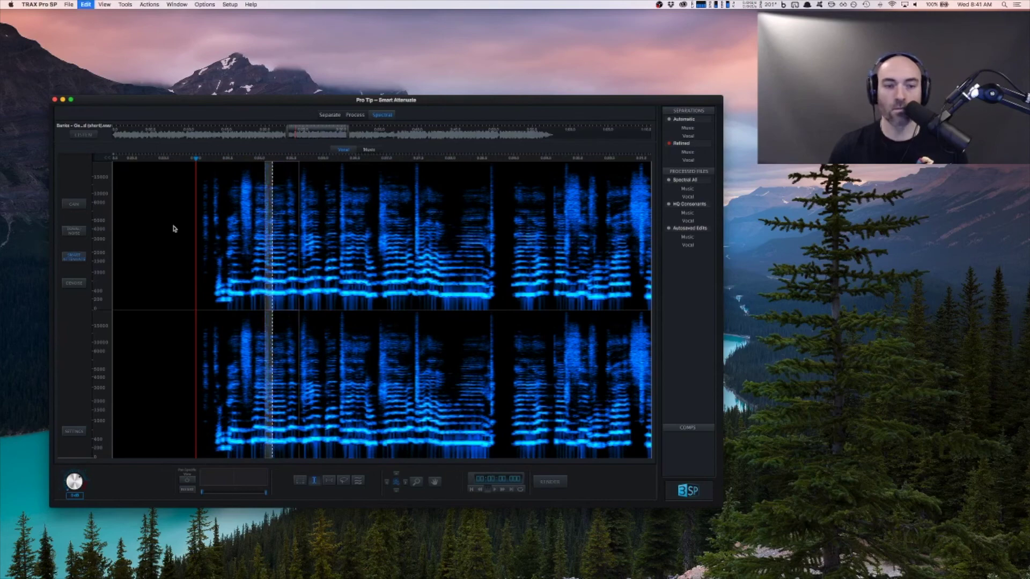
key(super+z)
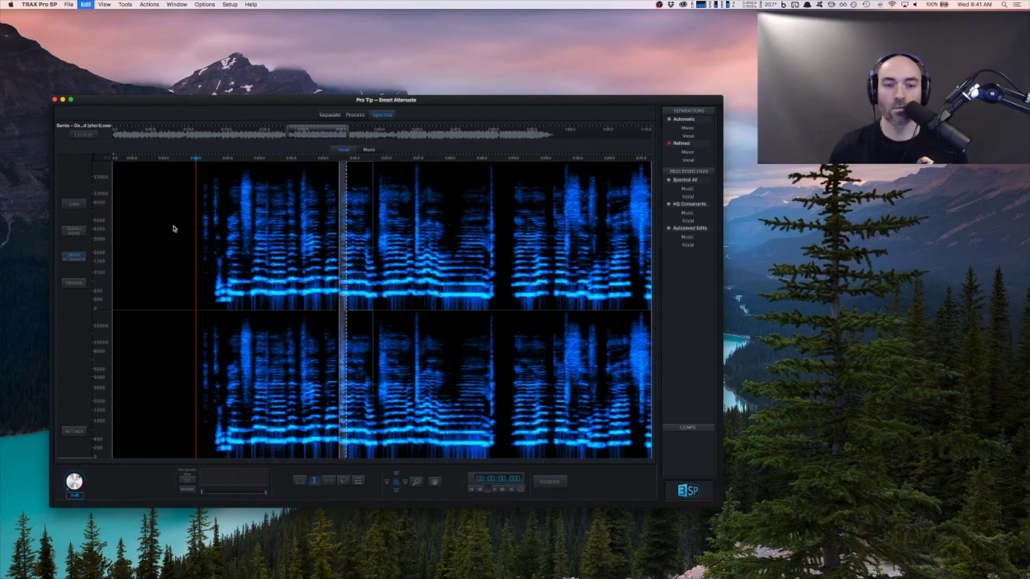
key(super+z)
key(super+z)
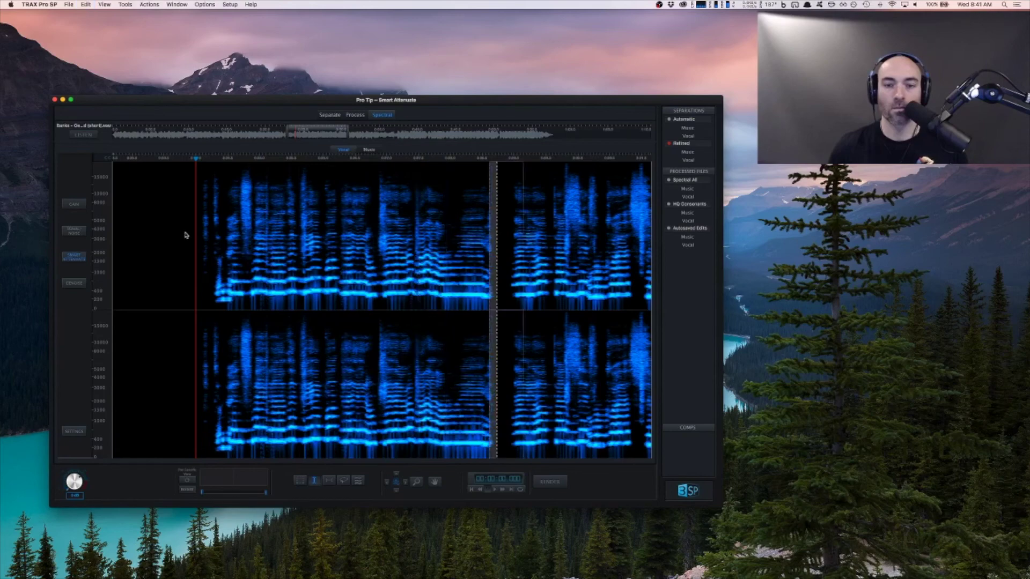
Step: Play the cleaned first vocal phrase again from just before its start, then stop playback
click(192, 236)
key(space)
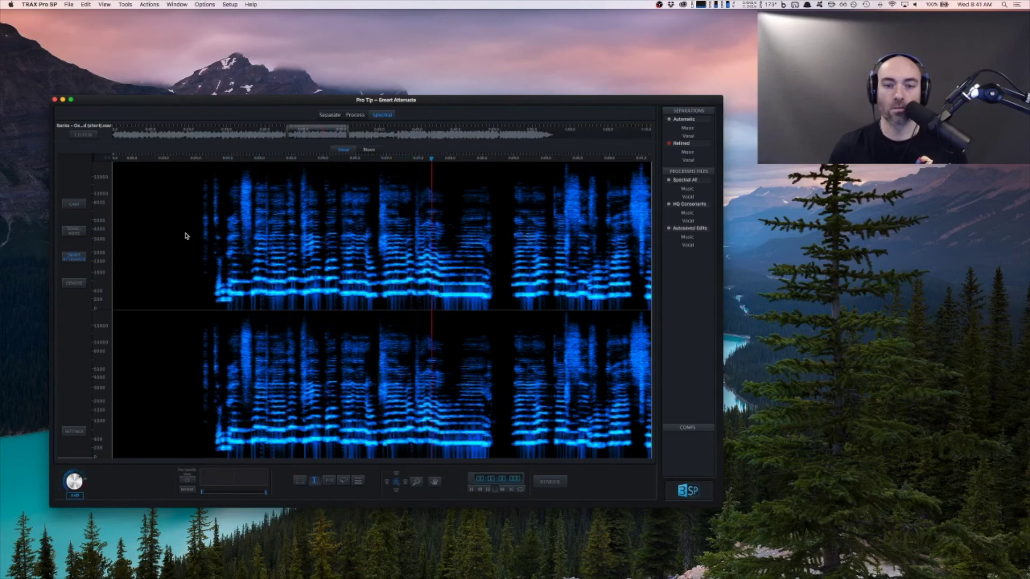
key(space)
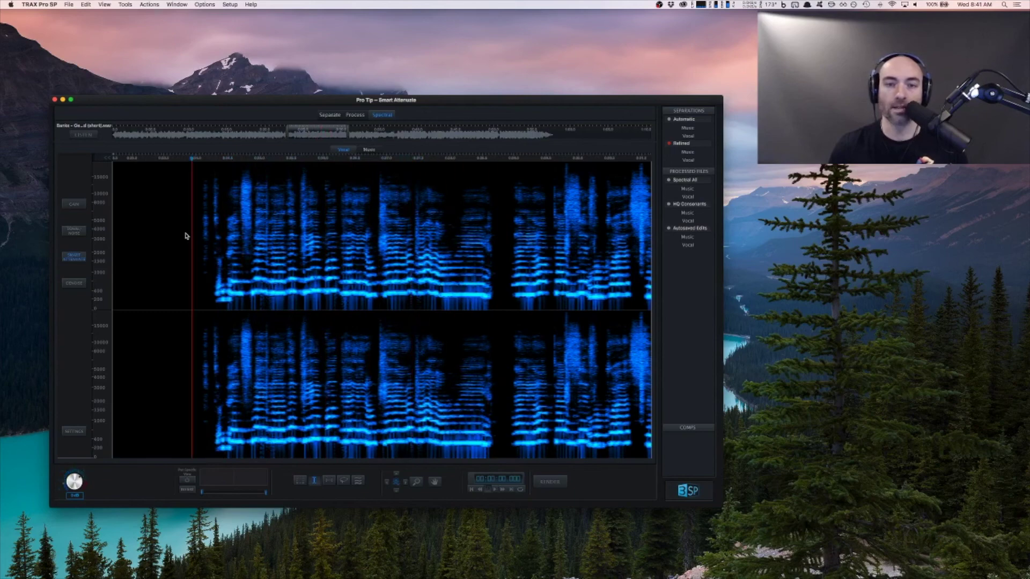